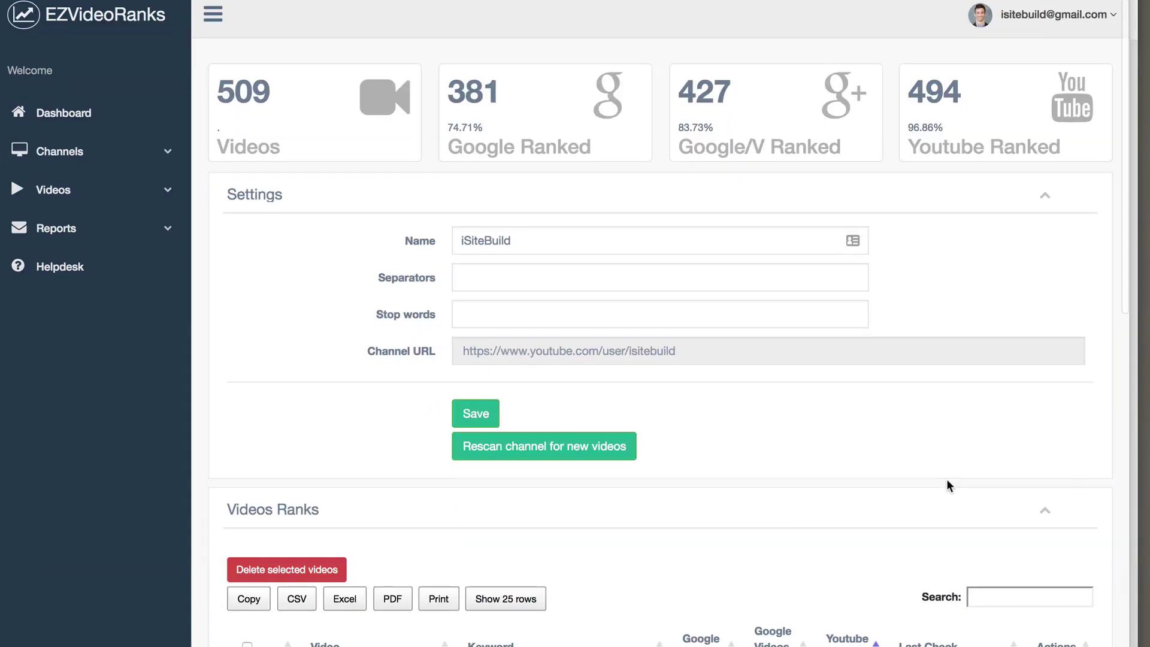
Scroll through the Videos Ranks table until the dashboard shows 1 channel and 508 videos
{"action": "scroll", "coordinate": [948, 483], "scroll_direction": "down", "scroll_amount": 1}
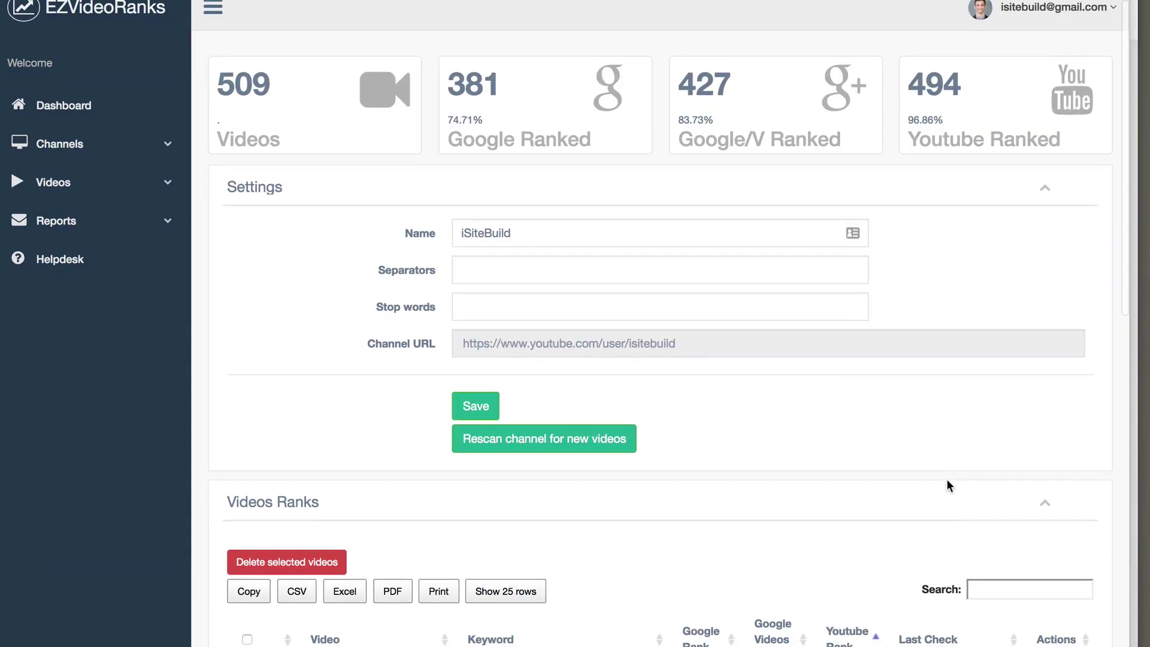
{"action": "scroll", "coordinate": [948, 483], "scroll_direction": "down", "scroll_amount": 2}
{"action": "scroll", "coordinate": [947, 484], "scroll_direction": "down", "scroll_amount": 5}
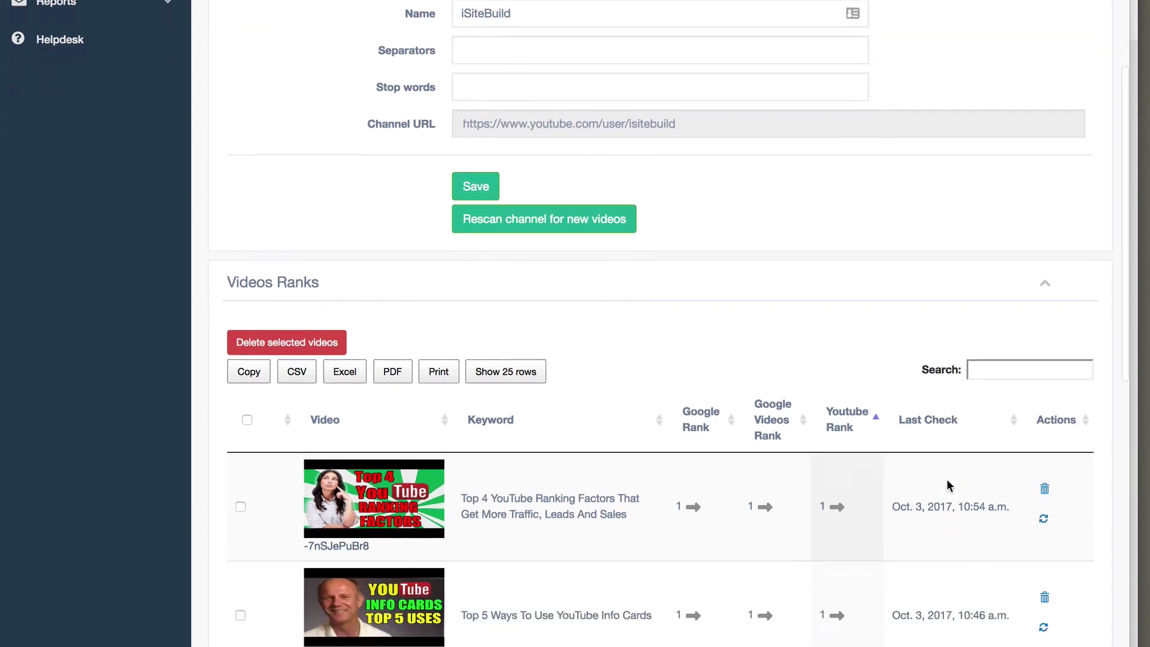
{"action": "scroll", "coordinate": [947, 484], "scroll_direction": "down", "scroll_amount": 5}
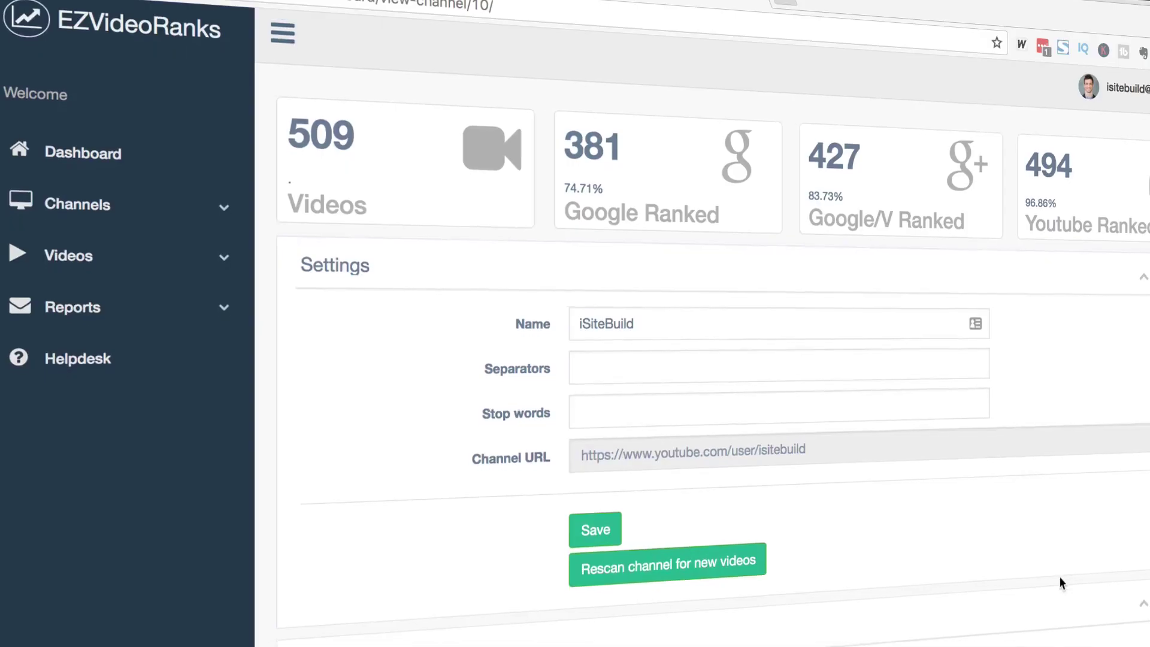
{"action": "scroll", "coordinate": [1060, 583], "scroll_direction": "down", "scroll_amount": 5}
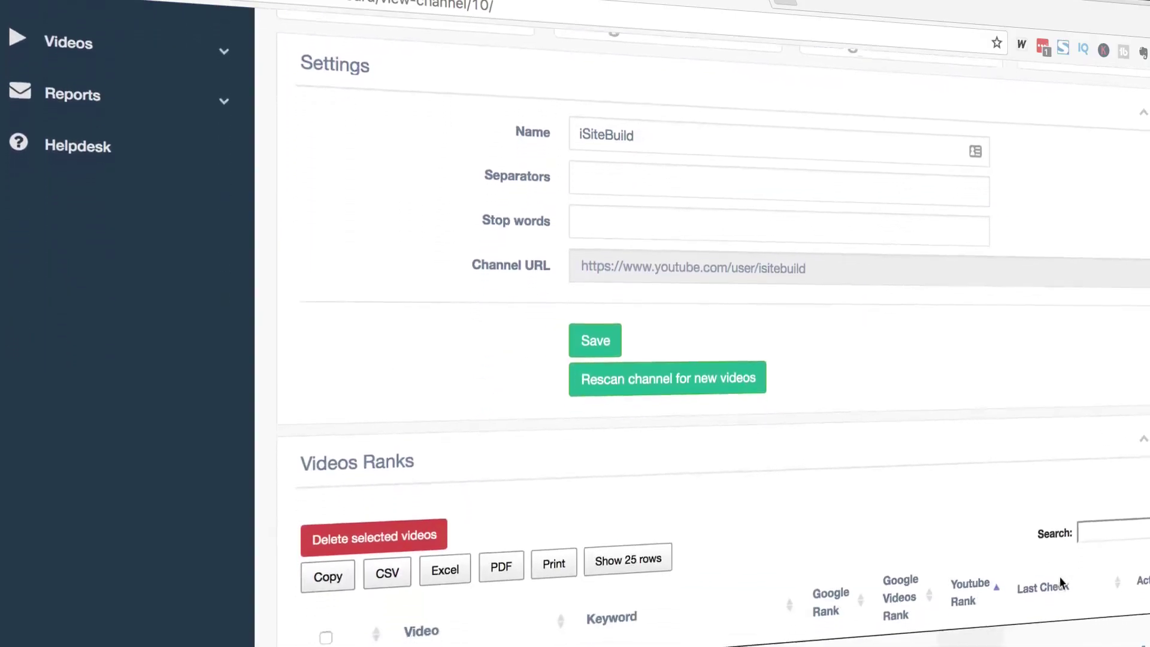
{"action": "scroll", "coordinate": [1059, 583], "scroll_direction": "down", "scroll_amount": 3}
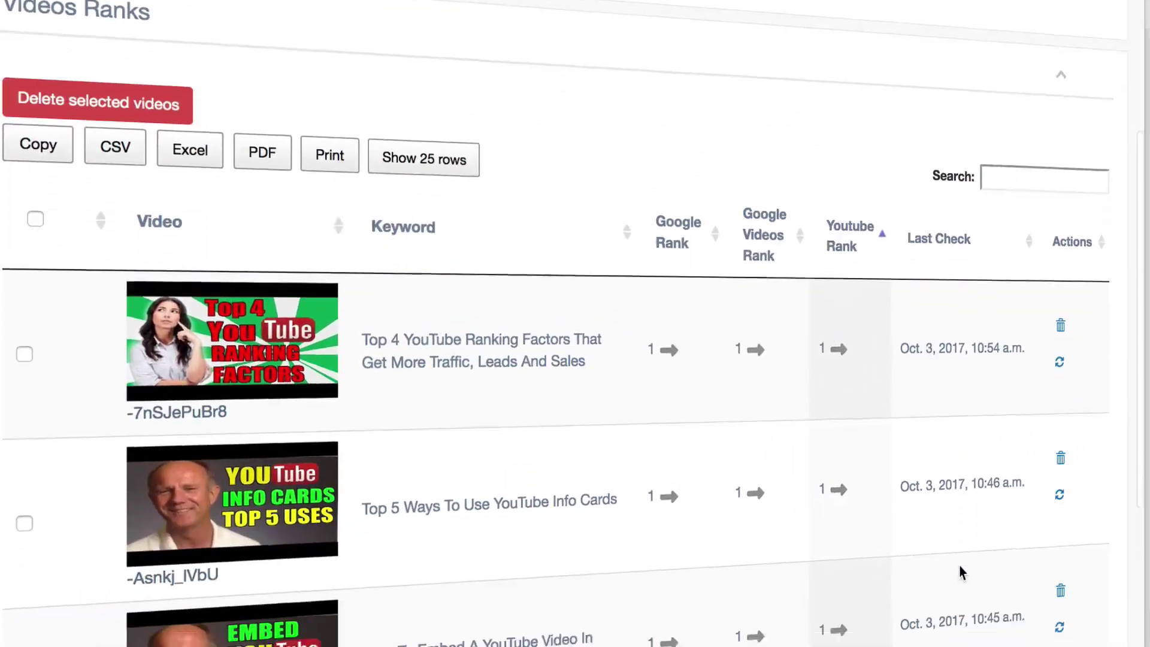
{"action": "scroll", "coordinate": [960, 572], "scroll_direction": "down", "scroll_amount": 10}
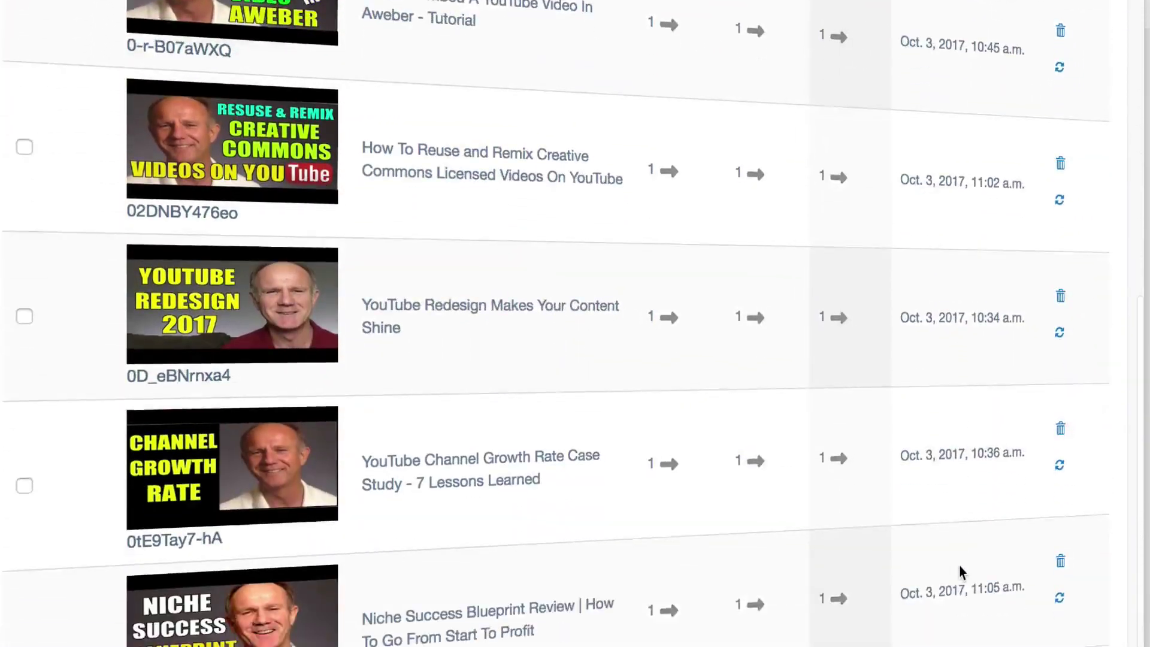
{"action": "scroll", "coordinate": [960, 572], "scroll_direction": "down", "scroll_amount": 18}
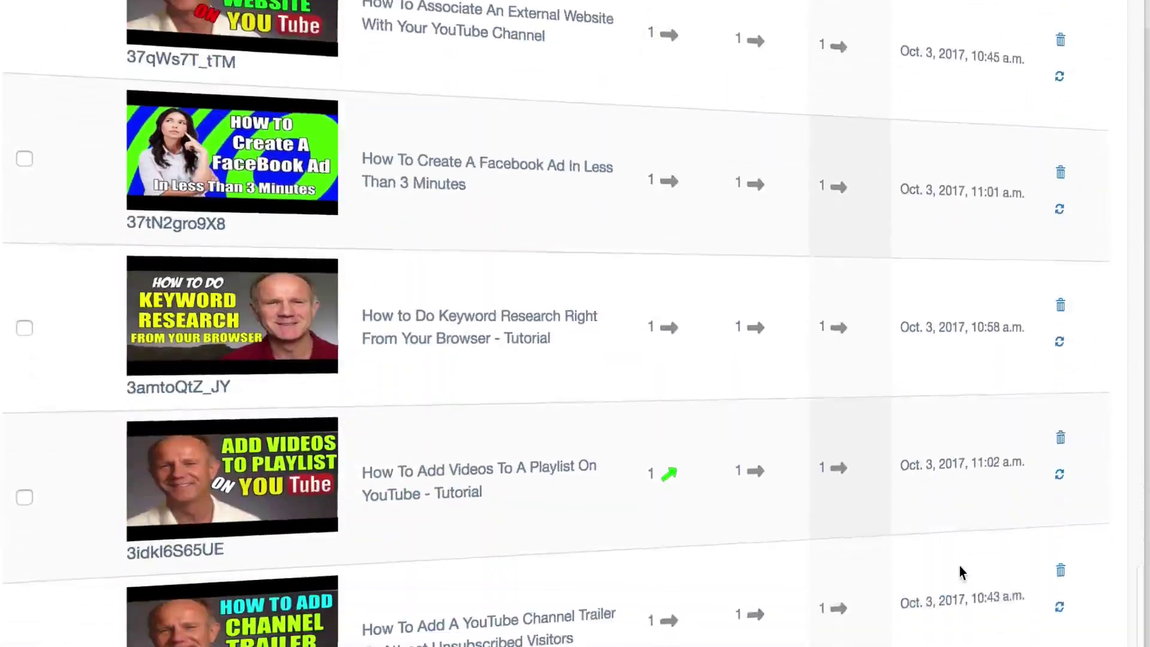
{"action": "scroll", "coordinate": [960, 572], "scroll_direction": "down", "scroll_amount": 2}
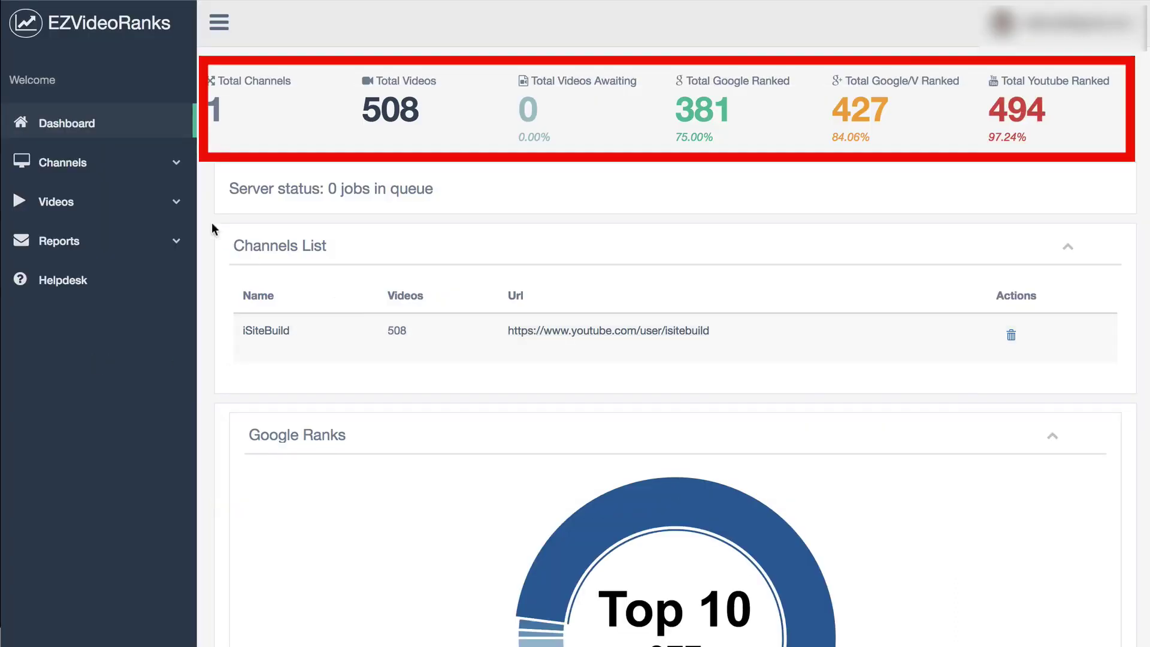
Expand Channels in the sidebar and bring up the empty Add Channel form
{"action": "left_click", "coordinate": [177, 170]}
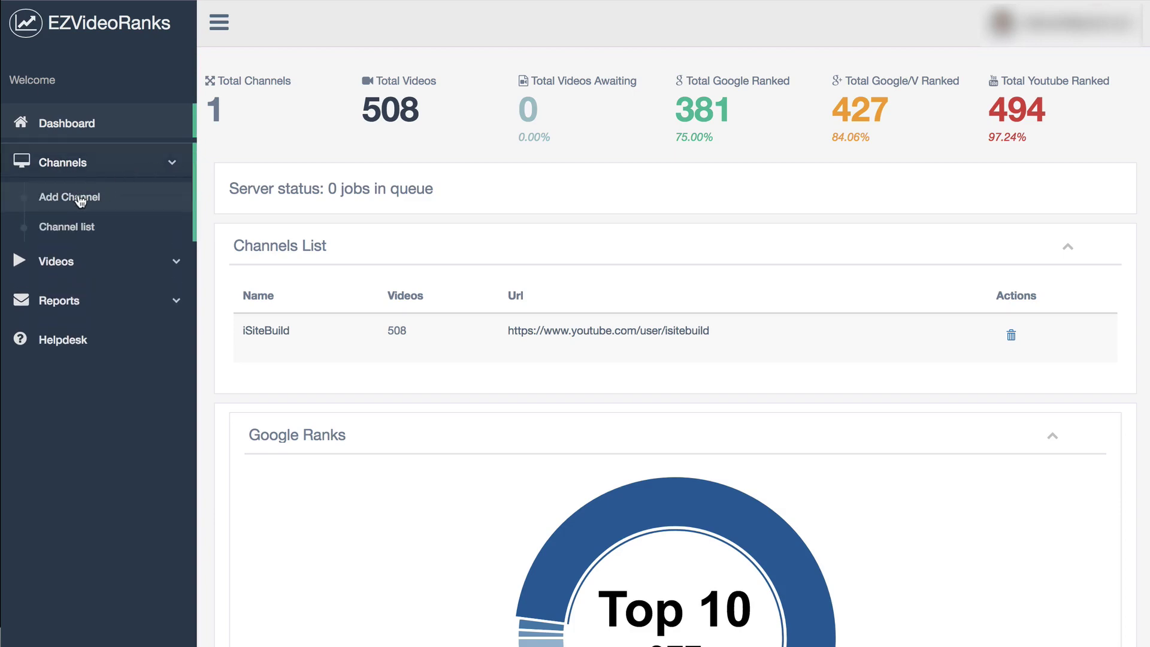
{"action": "left_click", "coordinate": [80, 200]}
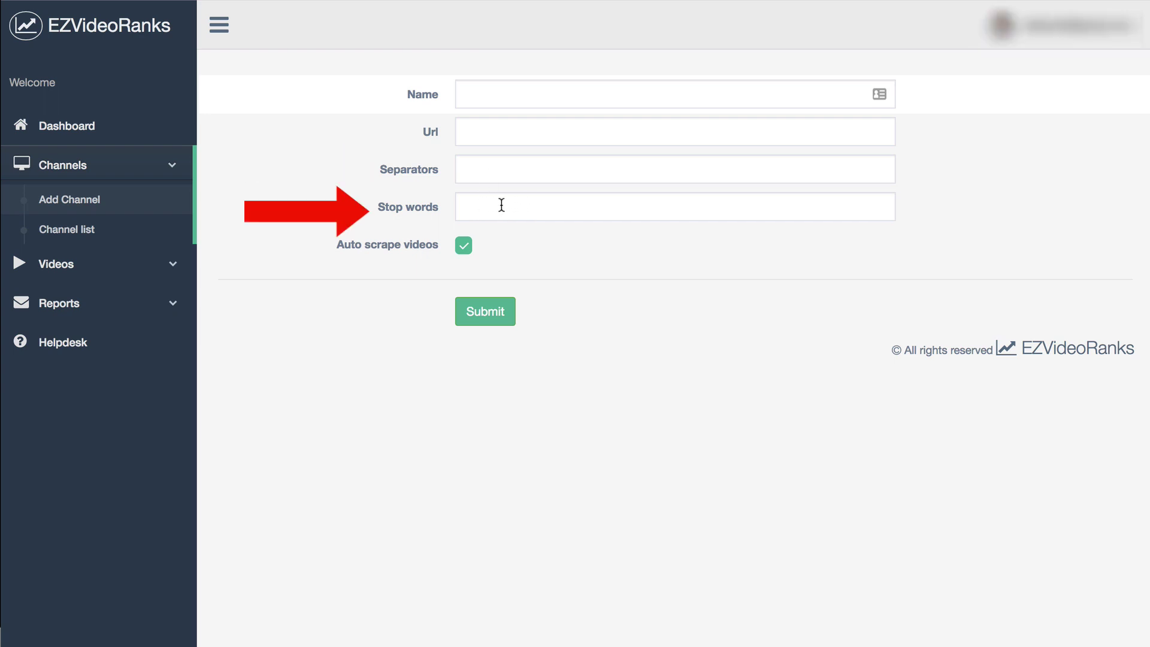
Open the Channel list, refresh it, and open iSiteBuild's Videos Ranks table
{"action": "left_click", "coordinate": [69, 231]}
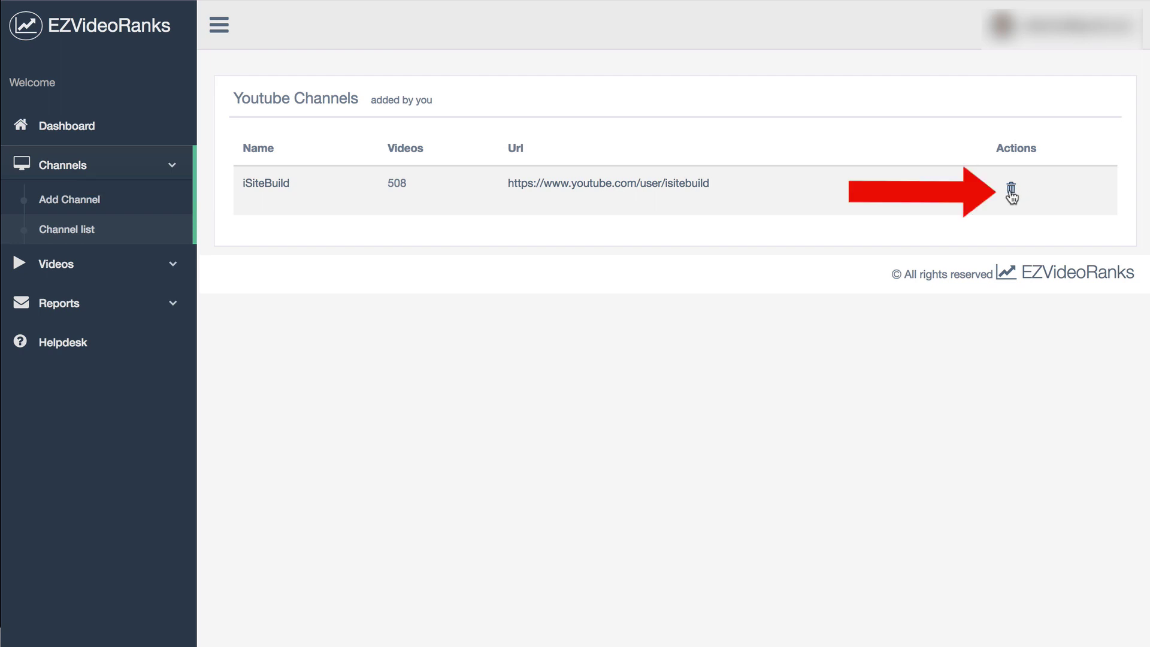
{"action": "left_click", "coordinate": [73, 230]}
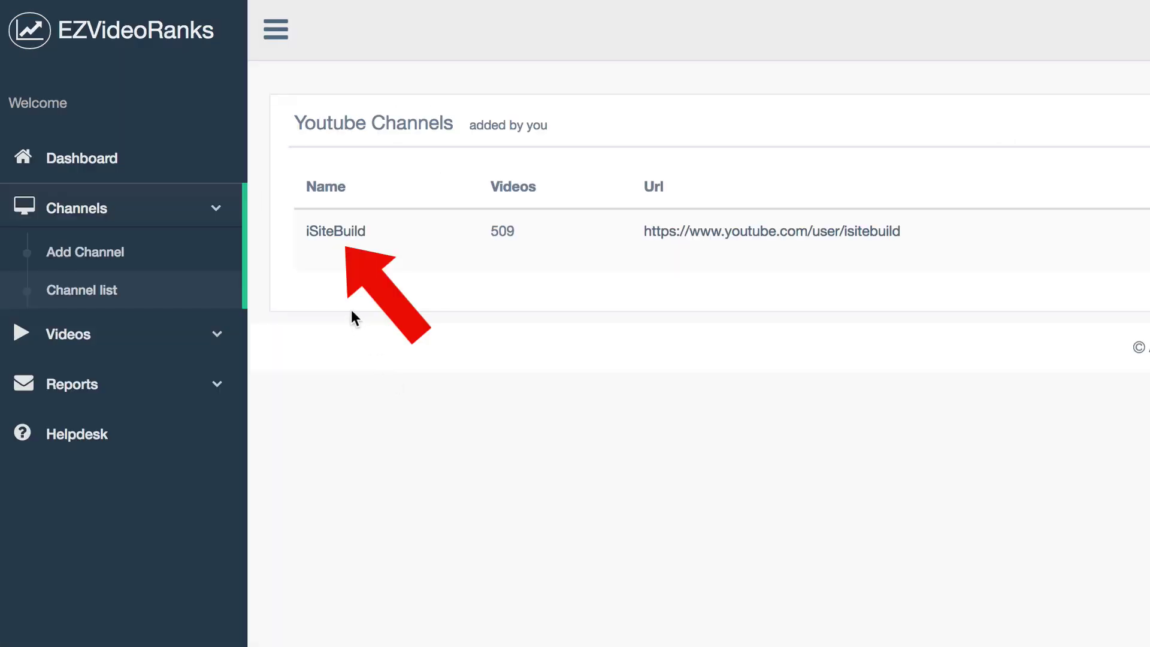
{"action": "left_click", "coordinate": [335, 231]}
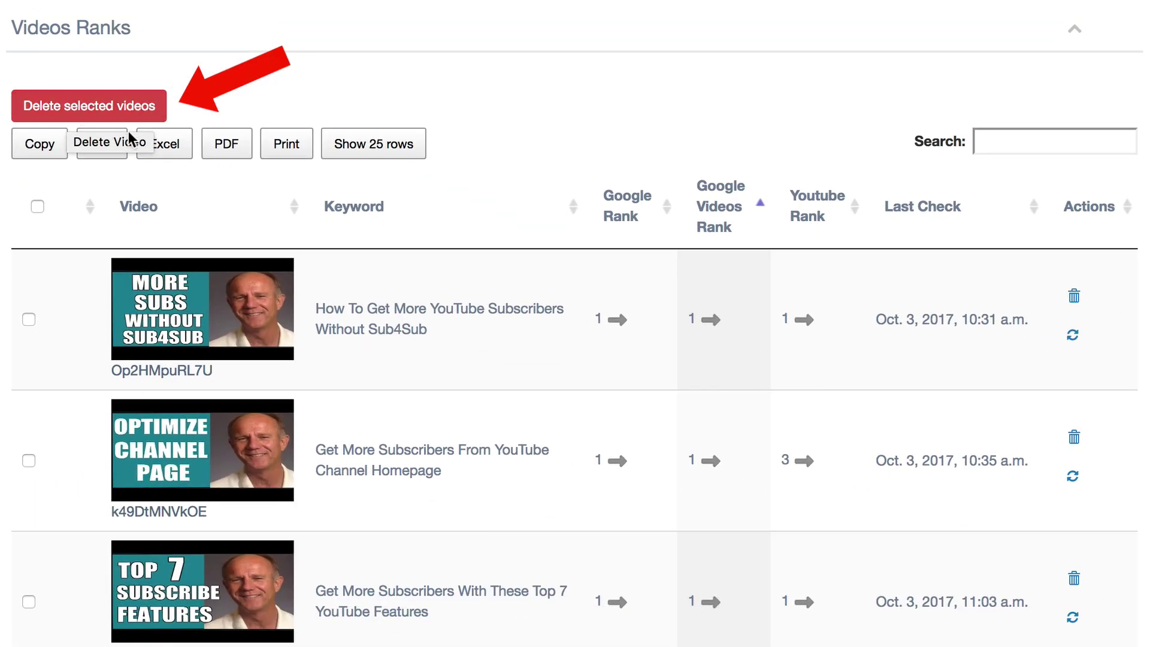
Select all videos in the iSiteBuild table, keep 25 rows per page, and scroll through it
{"action": "left_click", "coordinate": [37, 206]}
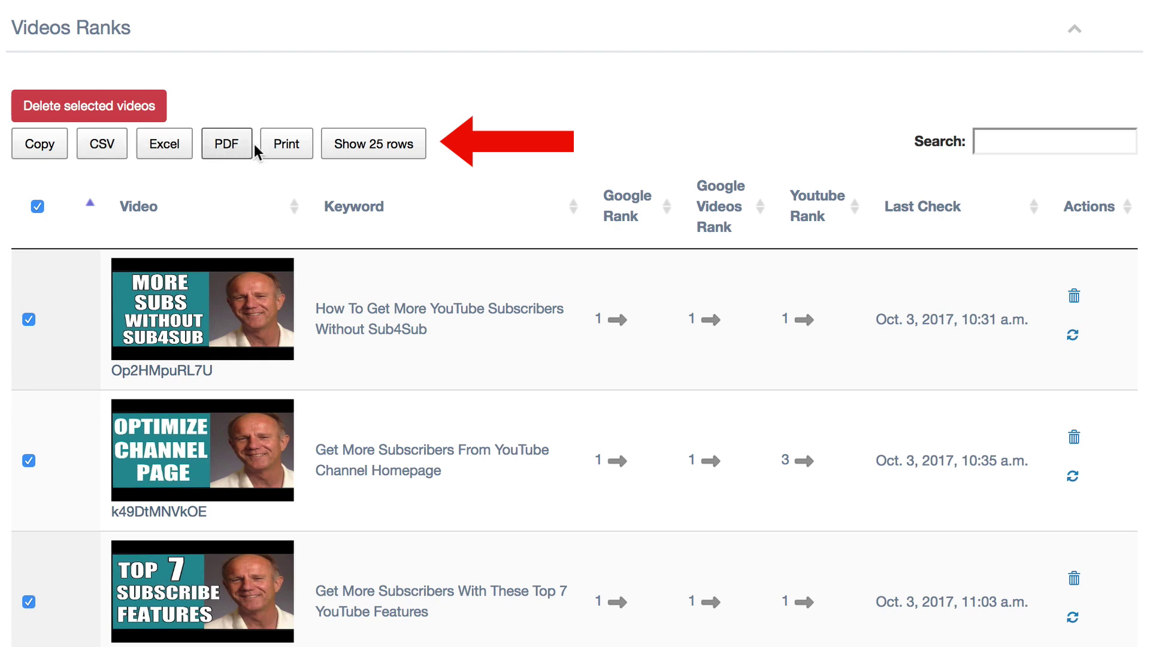
{"action": "left_click", "coordinate": [375, 146]}
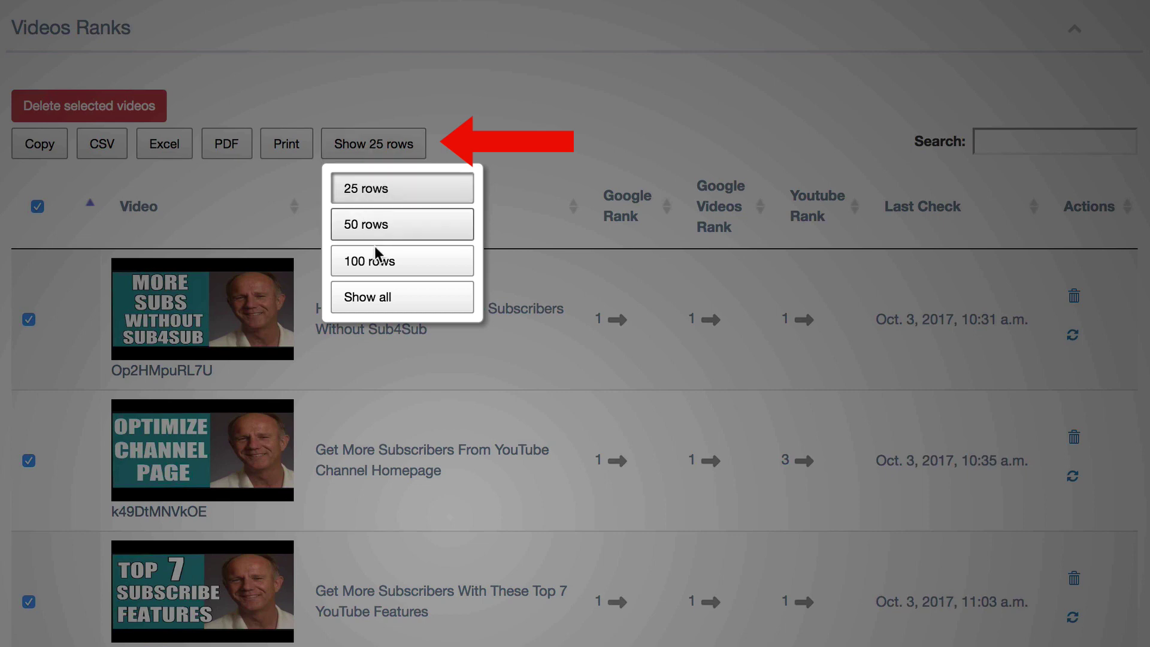
{"action": "left_click", "coordinate": [446, 180]}
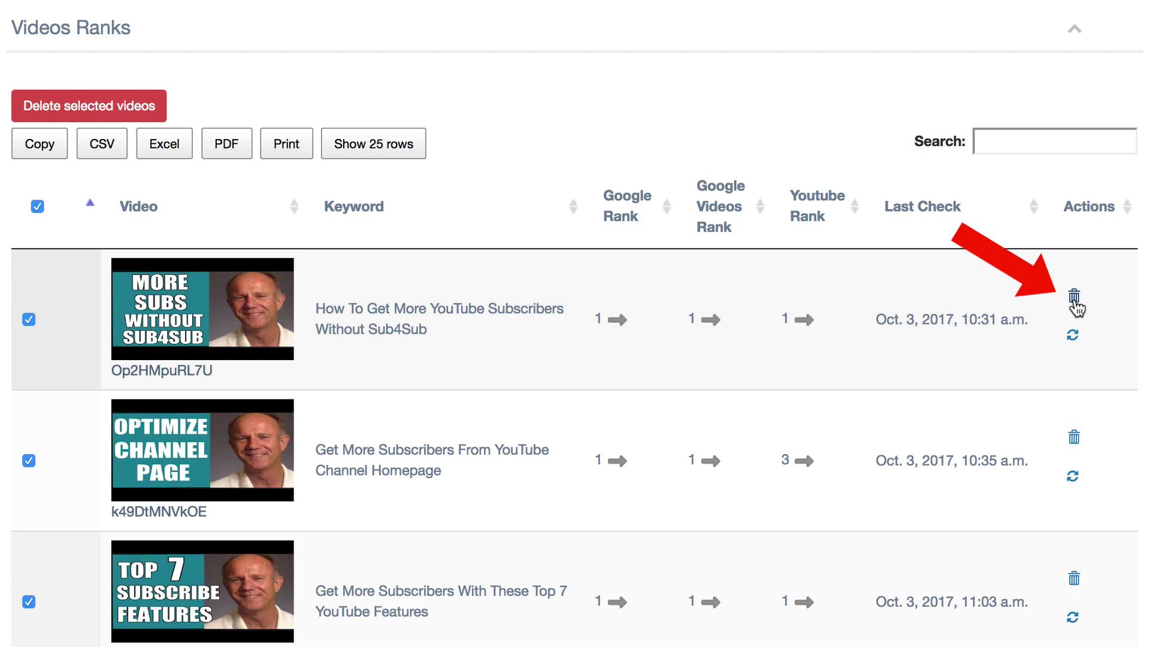
{"action": "scroll", "coordinate": [620, 353], "scroll_direction": "down", "scroll_amount": 9}
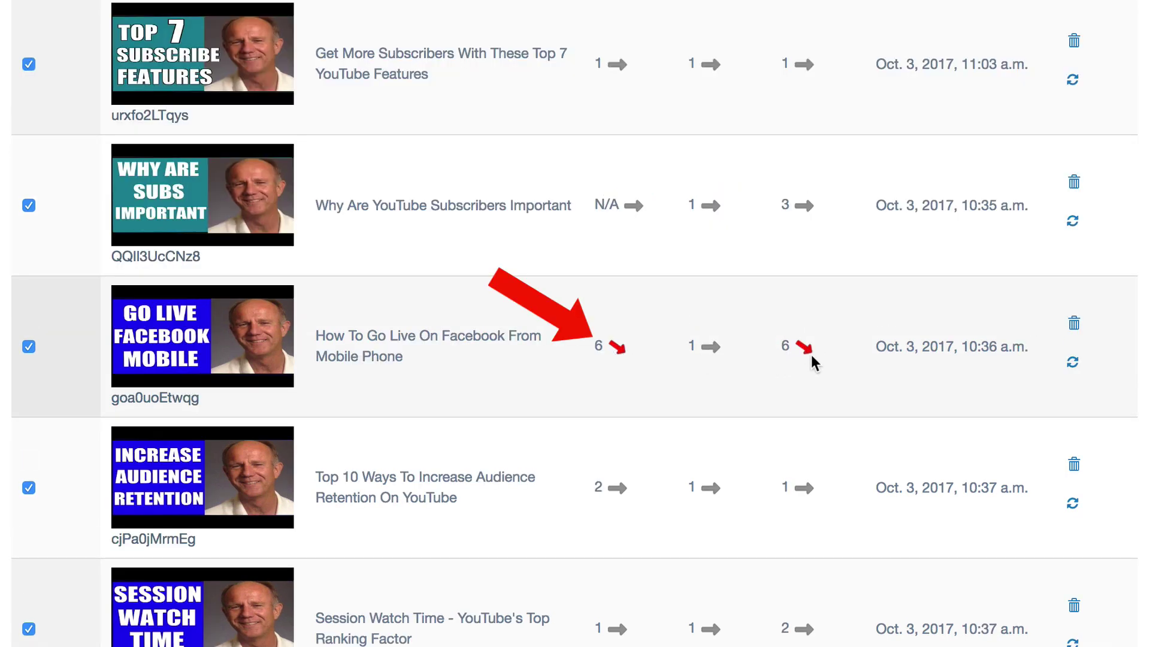
{"action": "scroll", "coordinate": [853, 225], "scroll_direction": "down", "scroll_amount": 12}
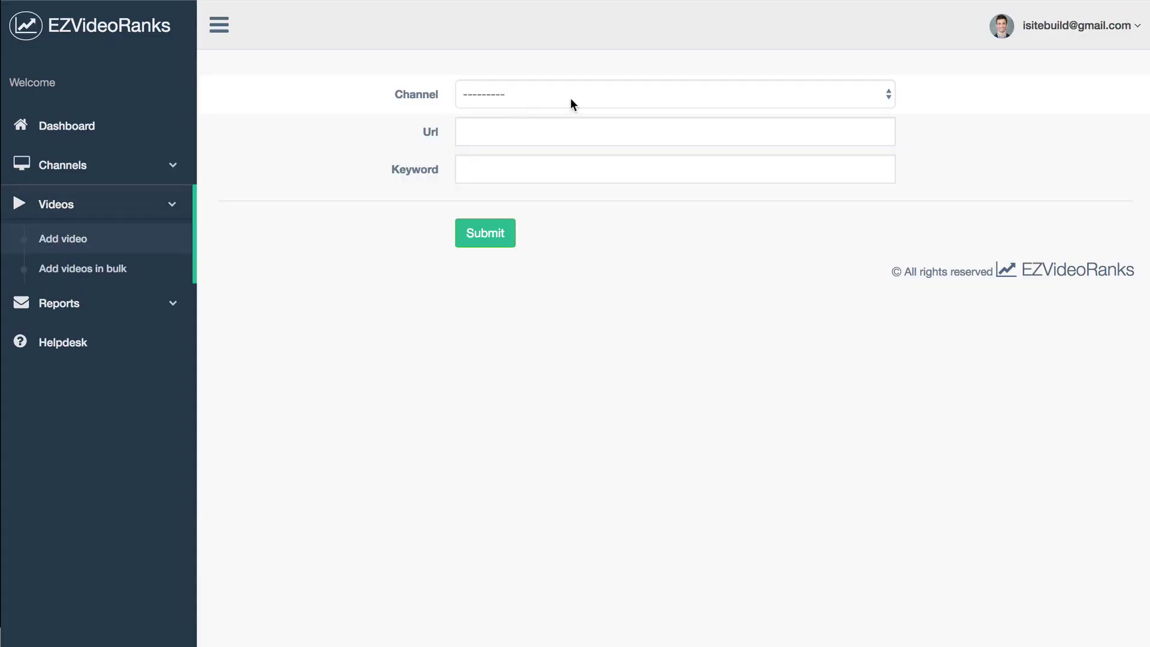
Set the channel to iSiteBuild in Add video, then again in Add videos in bulk
{"action": "left_click", "coordinate": [889, 95]}
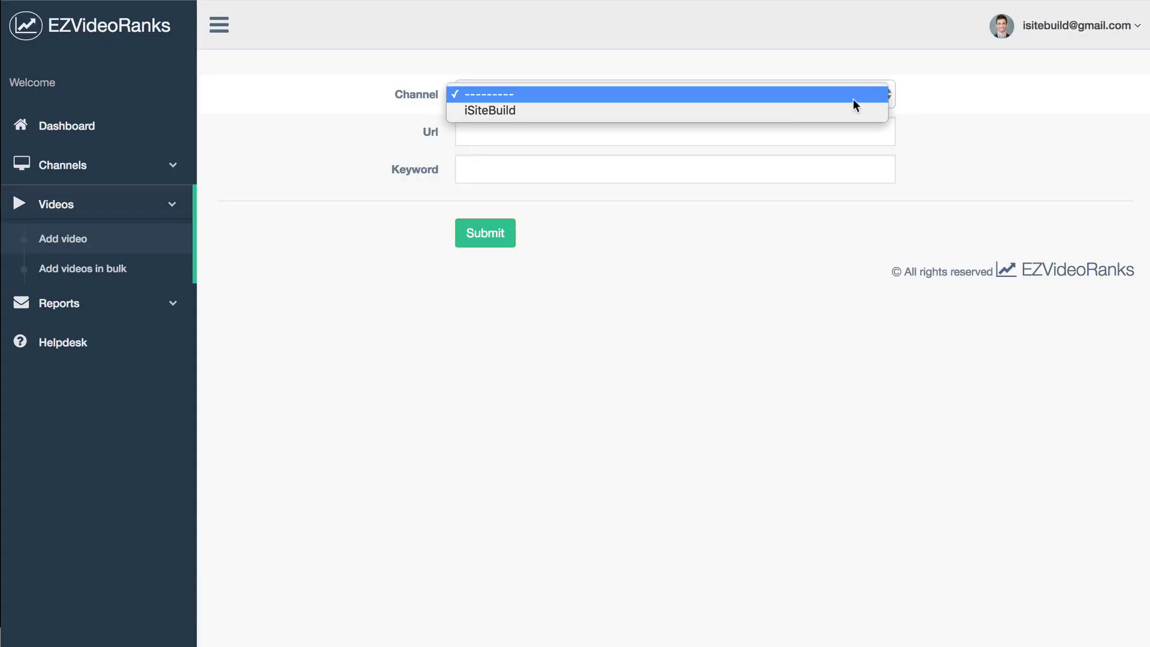
{"action": "left_click", "coordinate": [578, 114]}
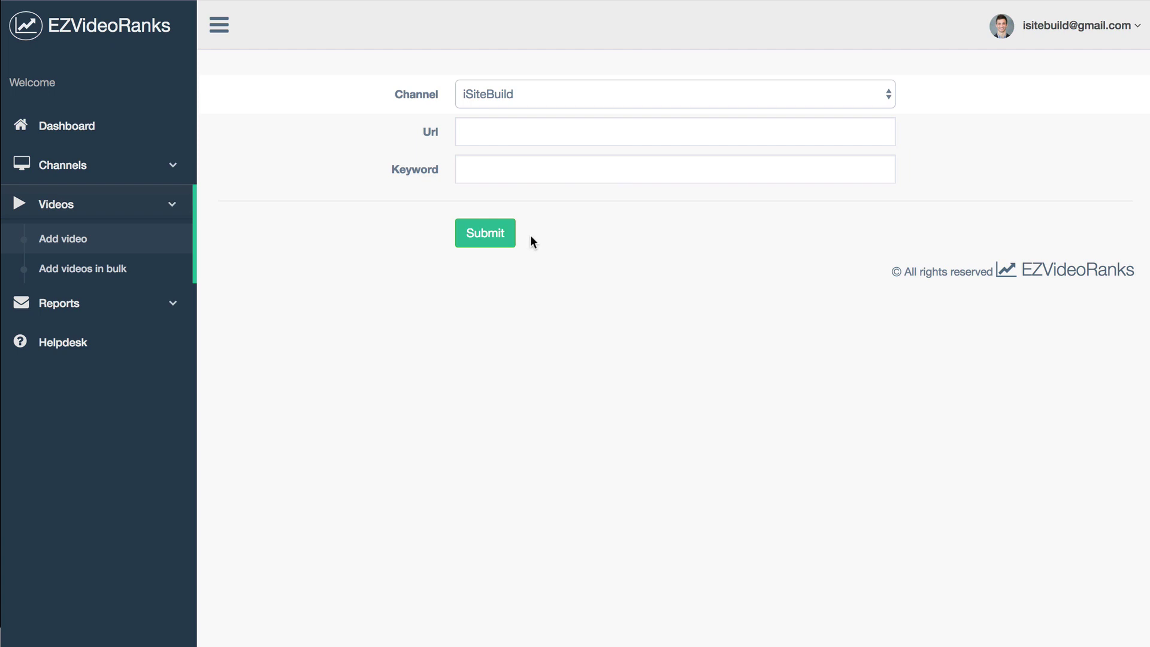
{"action": "left_click", "coordinate": [77, 268]}
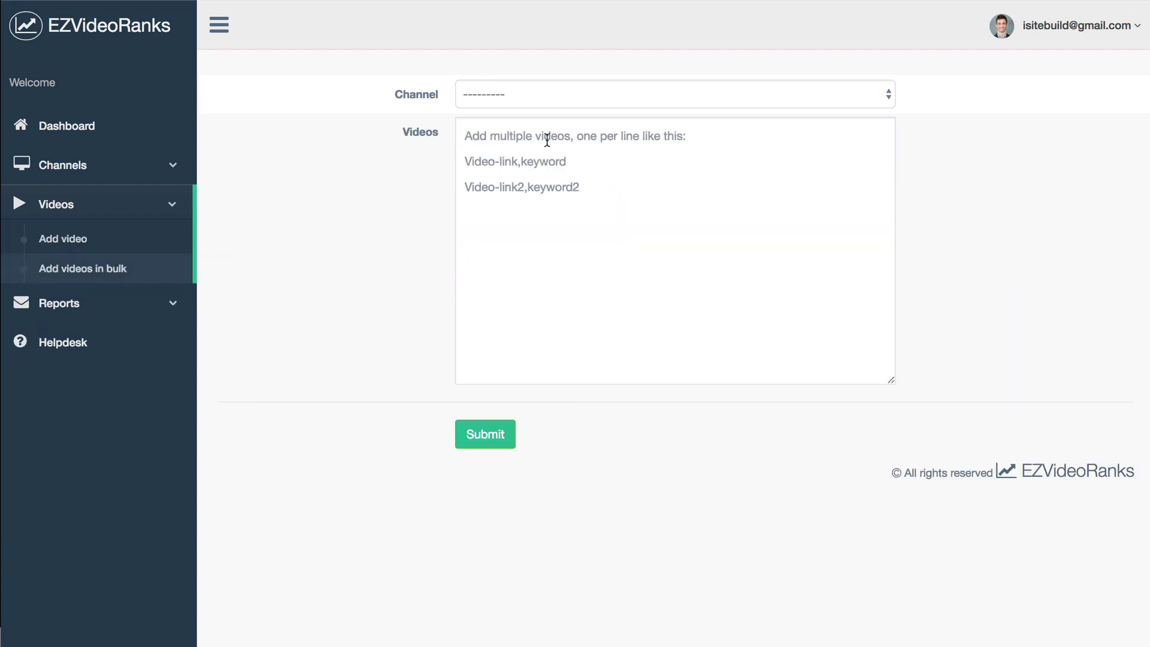
{"action": "left_click", "coordinate": [731, 97]}
{"action": "left_click", "coordinate": [580, 109]}
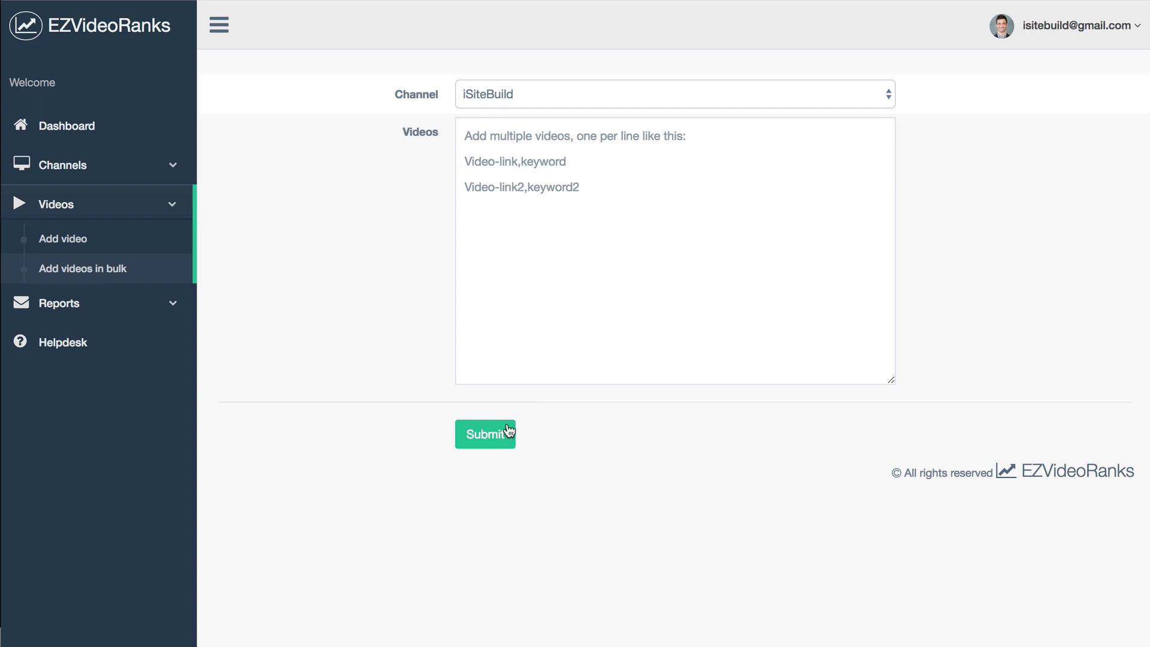
Expand Reports and go via Download report to the Schedule Email report form
{"action": "left_click", "coordinate": [138, 310]}
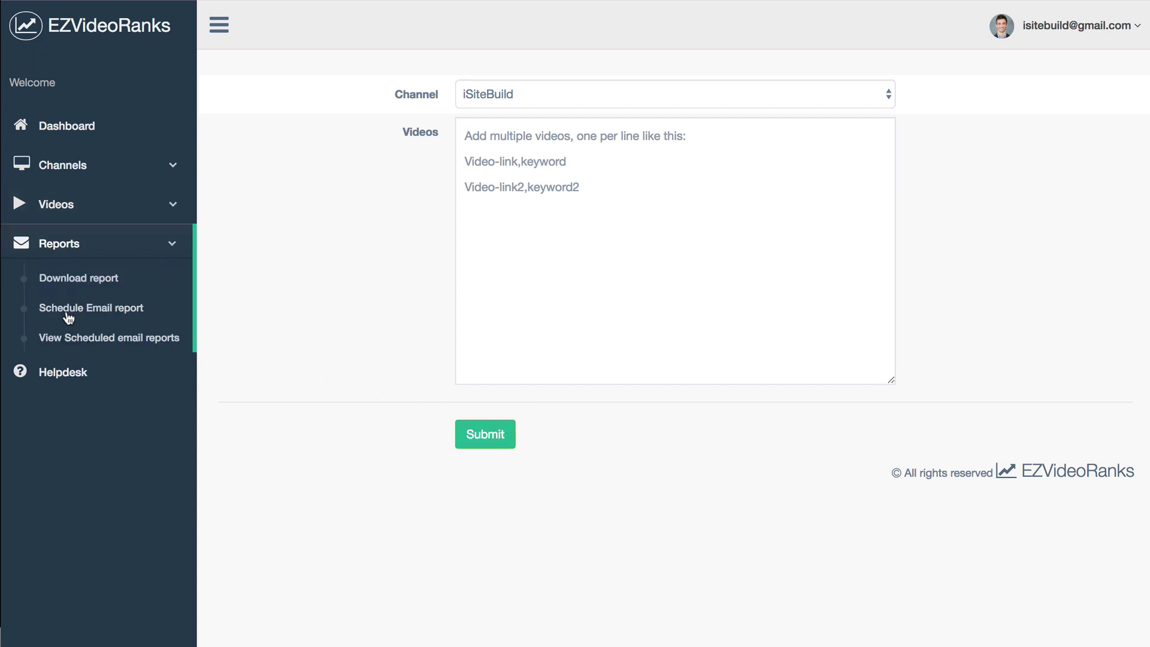
{"action": "left_click", "coordinate": [78, 279]}
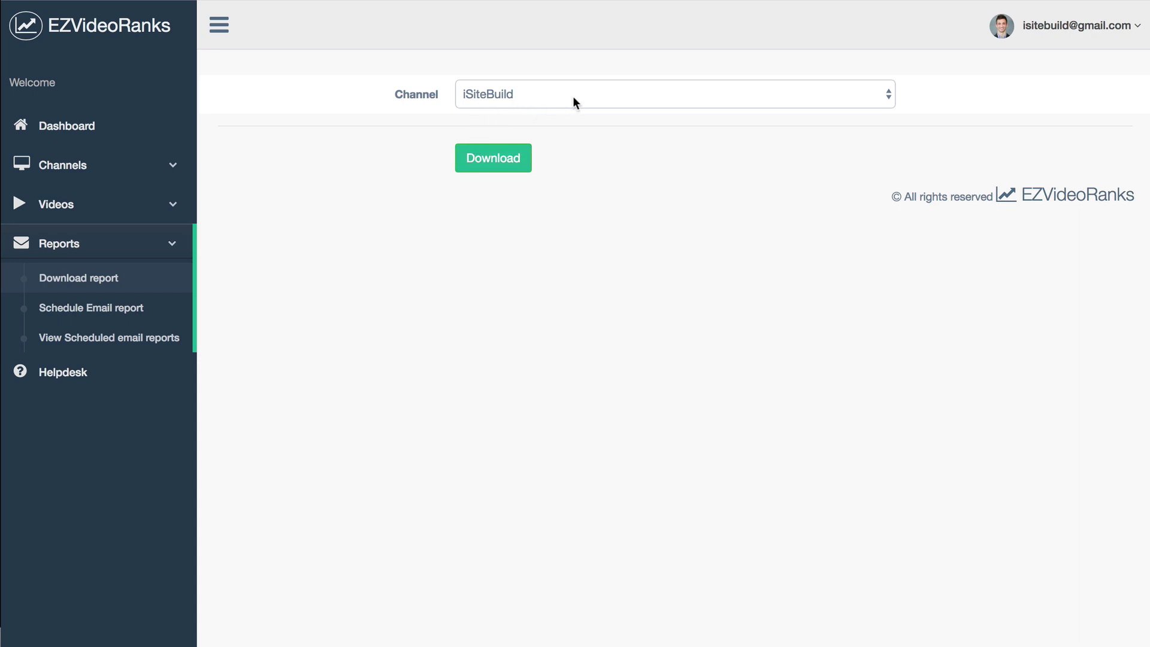
{"action": "left_click", "coordinate": [82, 314]}
Choose iSiteBuild as the channel, keep Friday as report day, and check the hour choices
{"action": "left_click", "coordinate": [875, 100]}
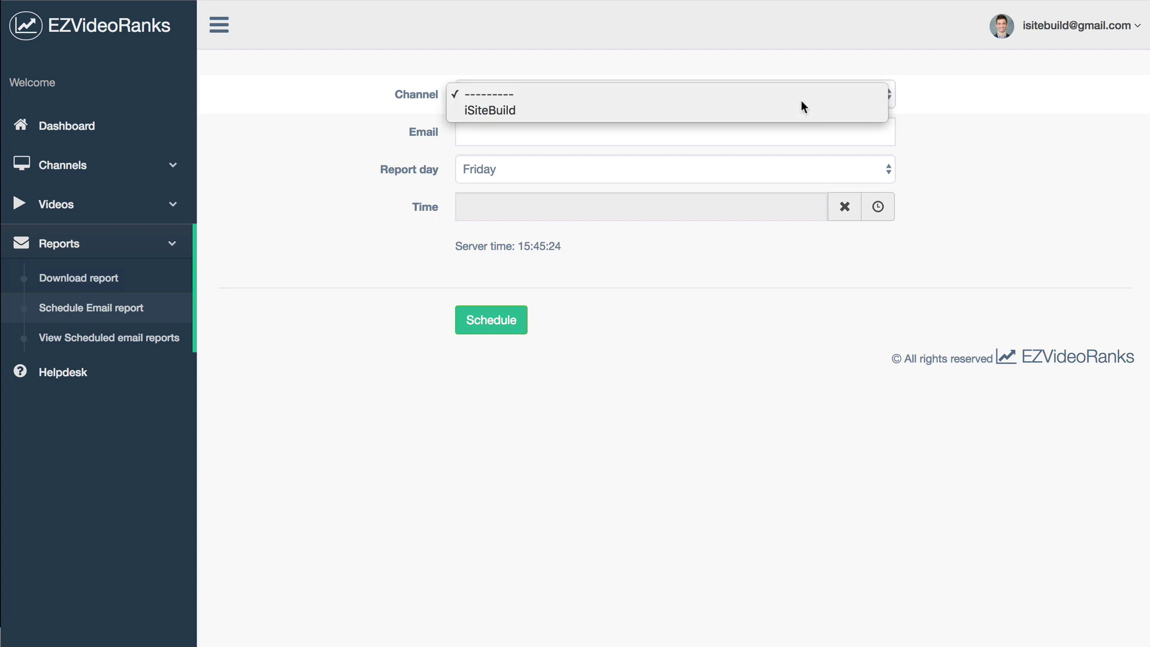
{"action": "left_click", "coordinate": [800, 109]}
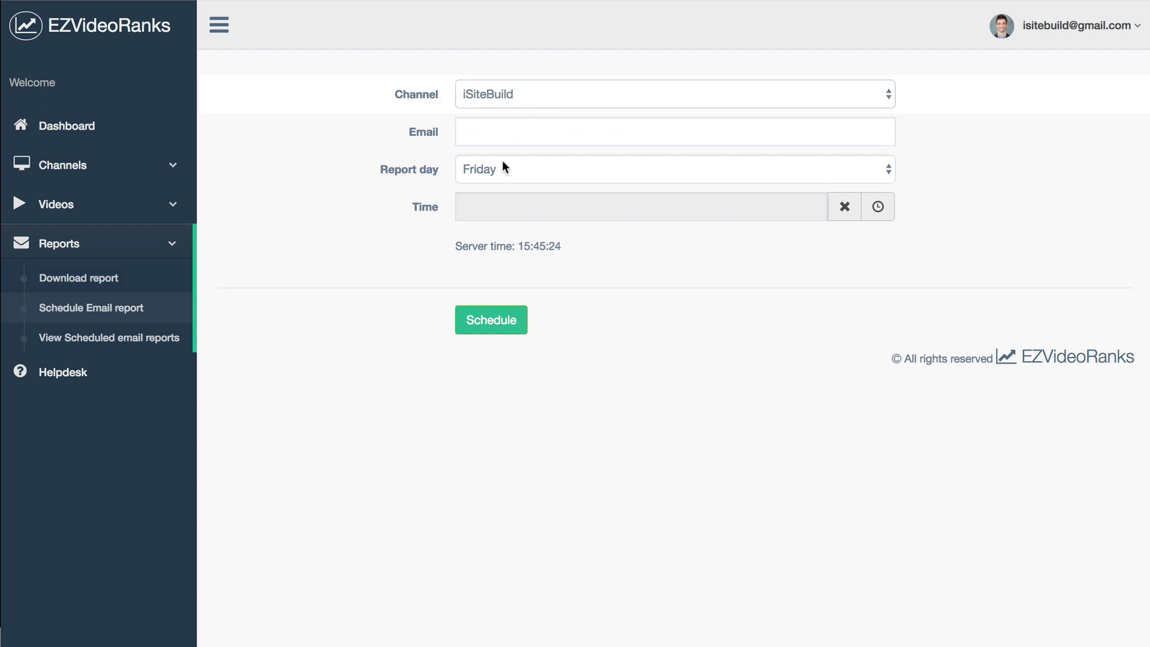
{"action": "left_click", "coordinate": [718, 172]}
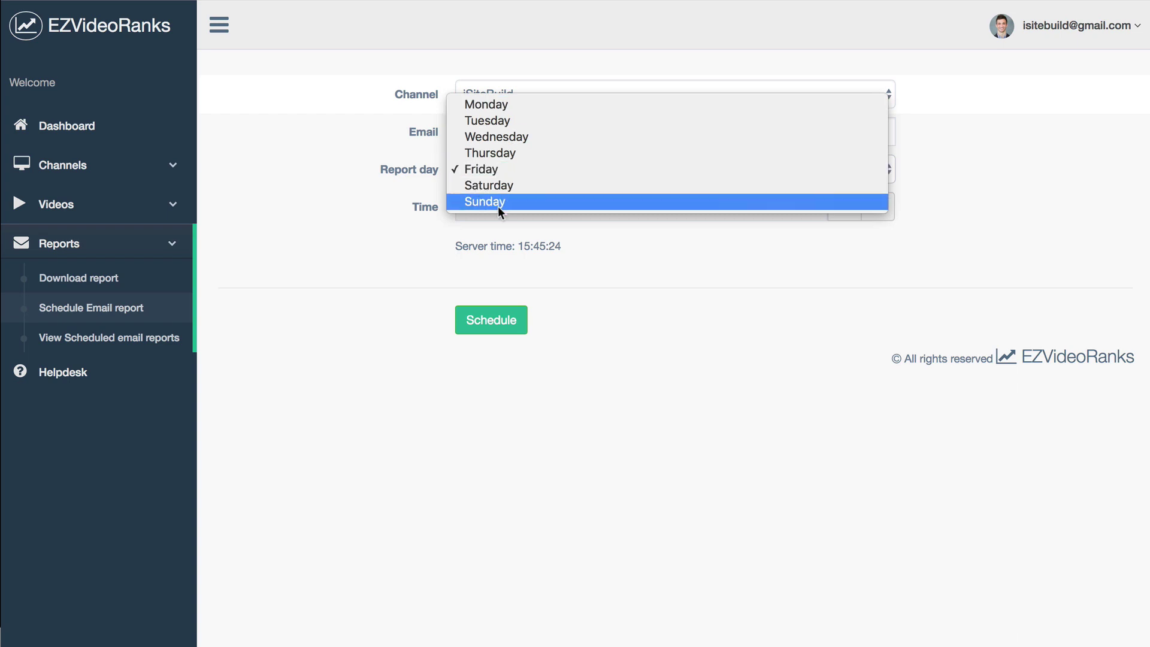
{"action": "left_click", "coordinate": [949, 193]}
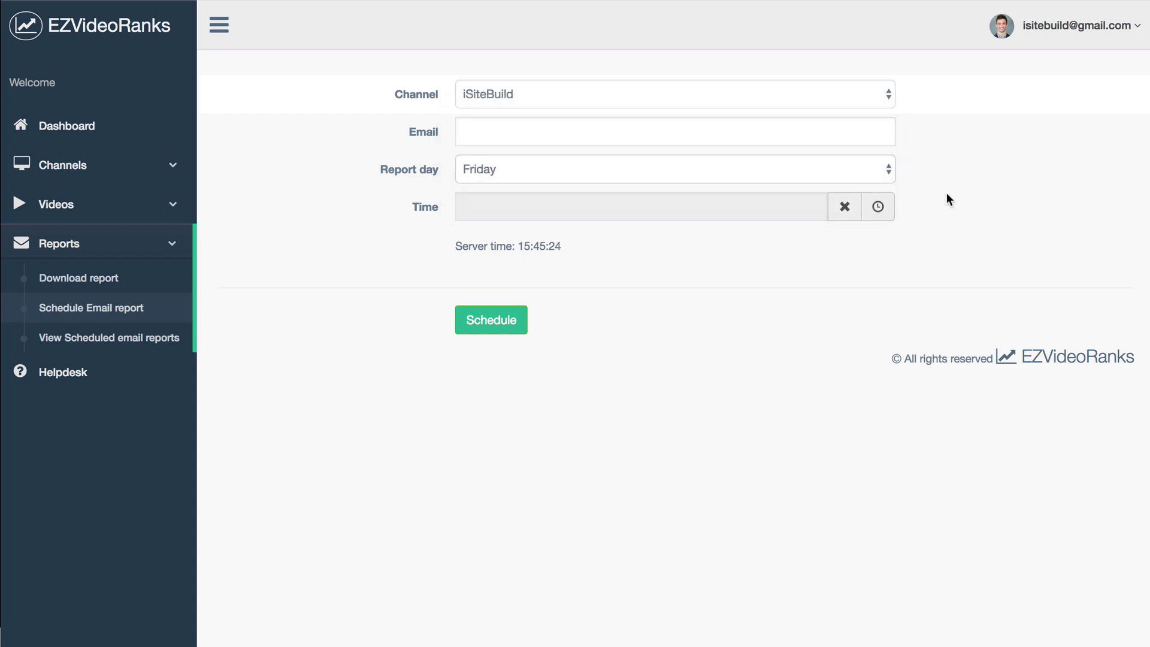
{"action": "left_click", "coordinate": [793, 211]}
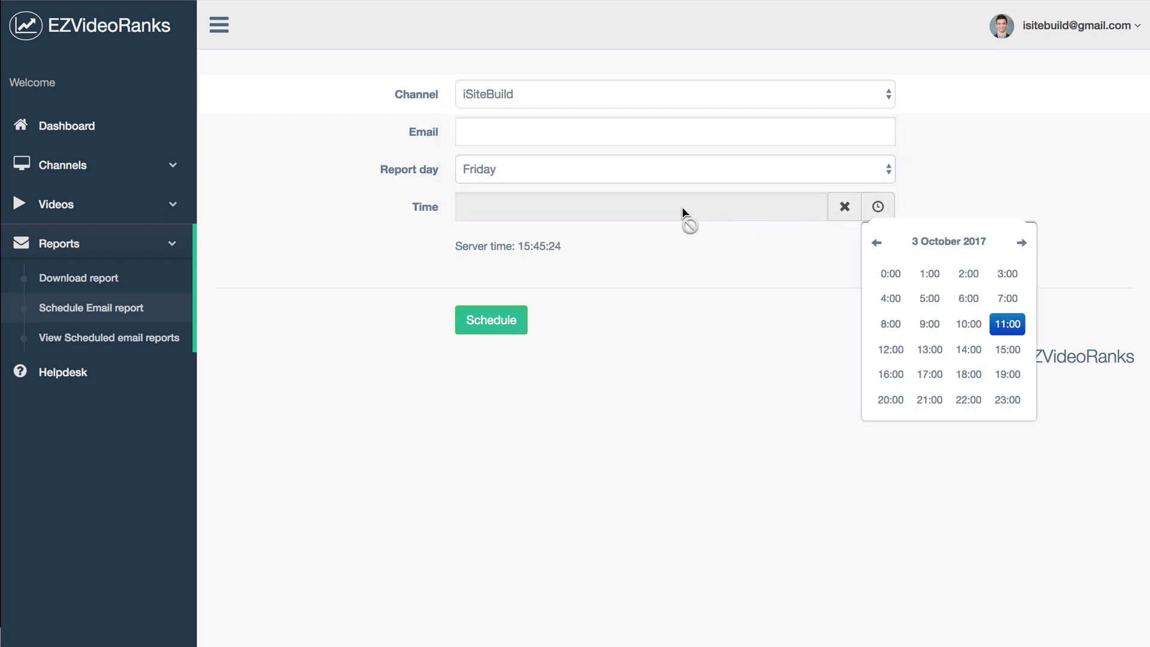
{"action": "left_click", "coordinate": [749, 255]}
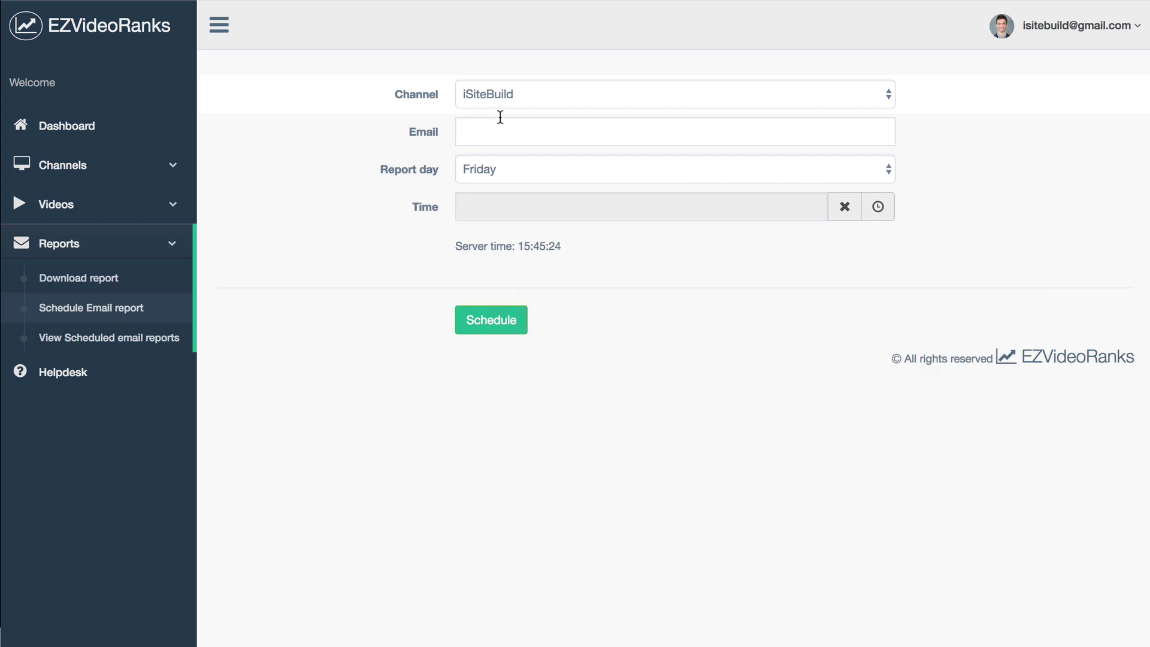
Open View Scheduled email reports to see the empty Mail Reports table
{"action": "left_click", "coordinate": [90, 337]}
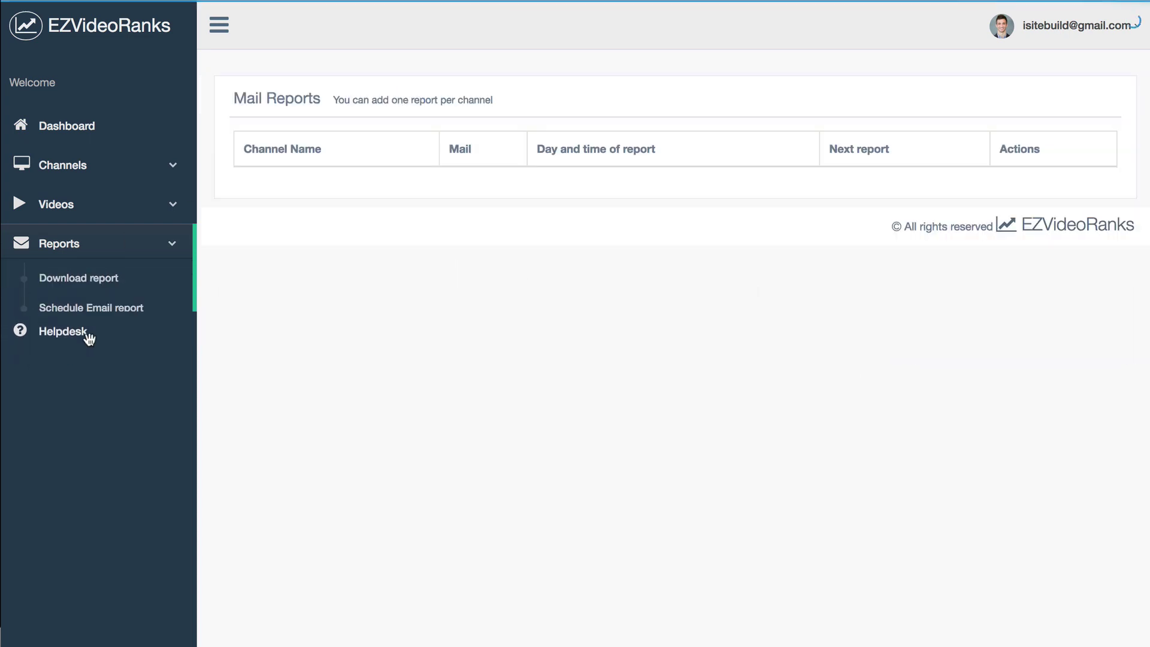